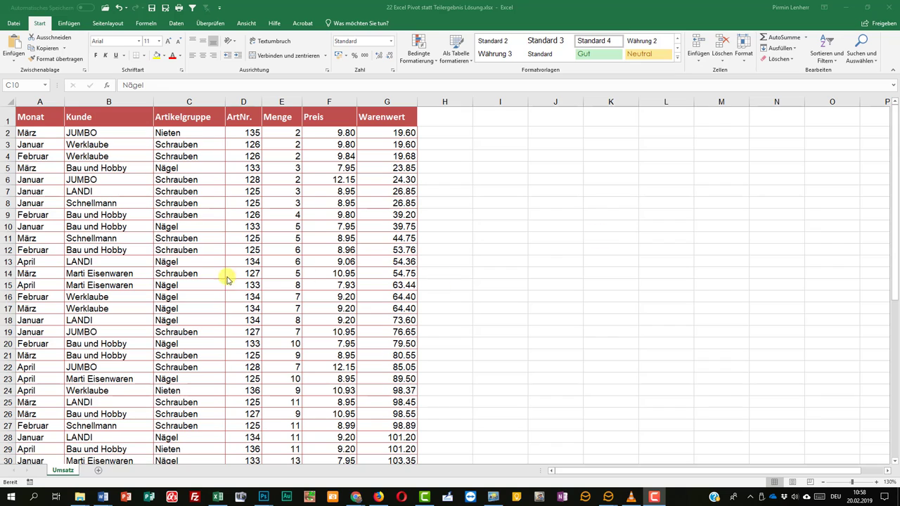
- Select the Kunde, Artikelgruppe and Monat entries in Umsatz, ending with cell B10 active
click(121, 130)
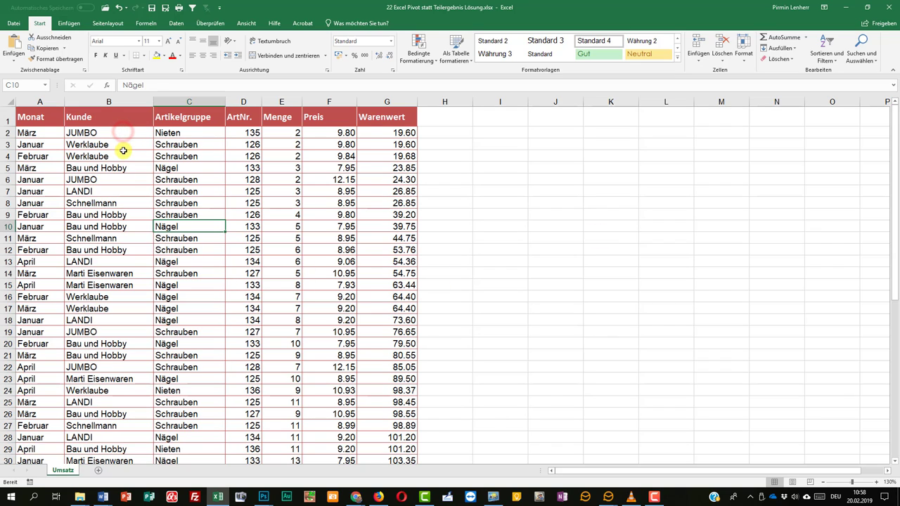
drag(120, 133, 105, 369)
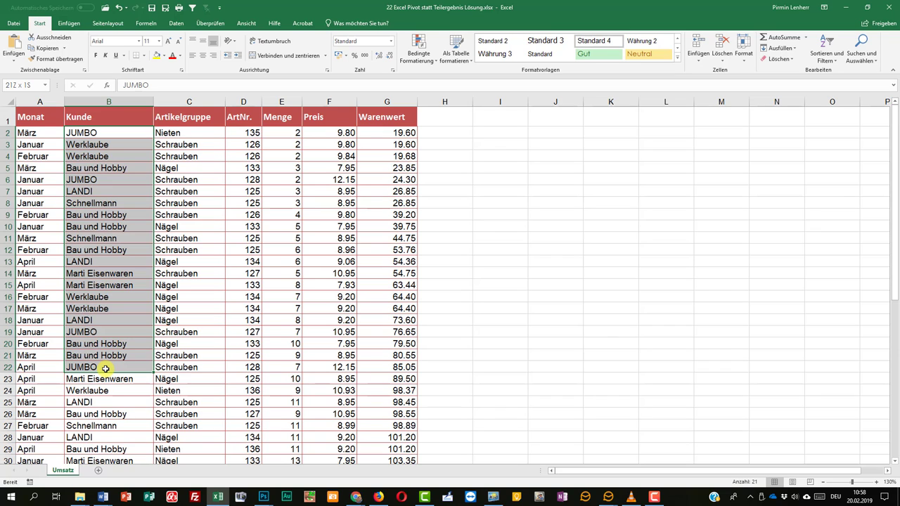
click(207, 132)
drag(203, 150, 189, 355)
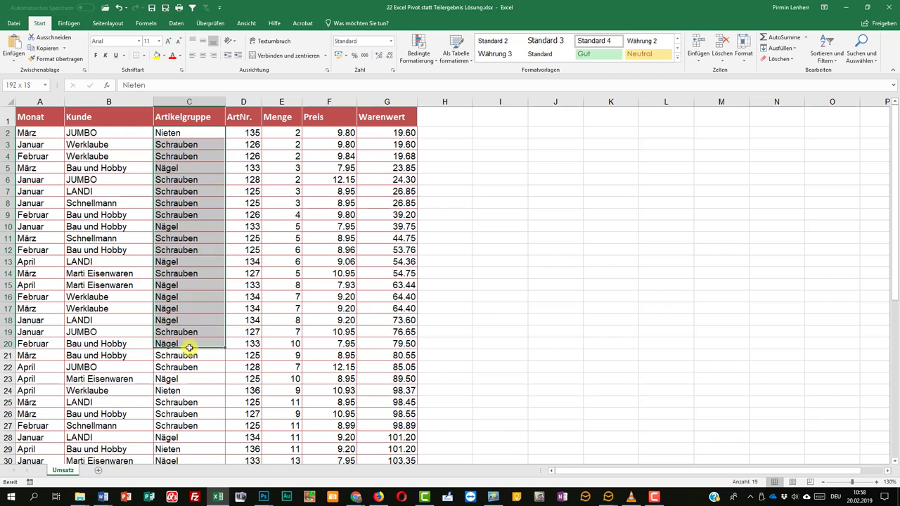
drag(189, 355, 189, 354)
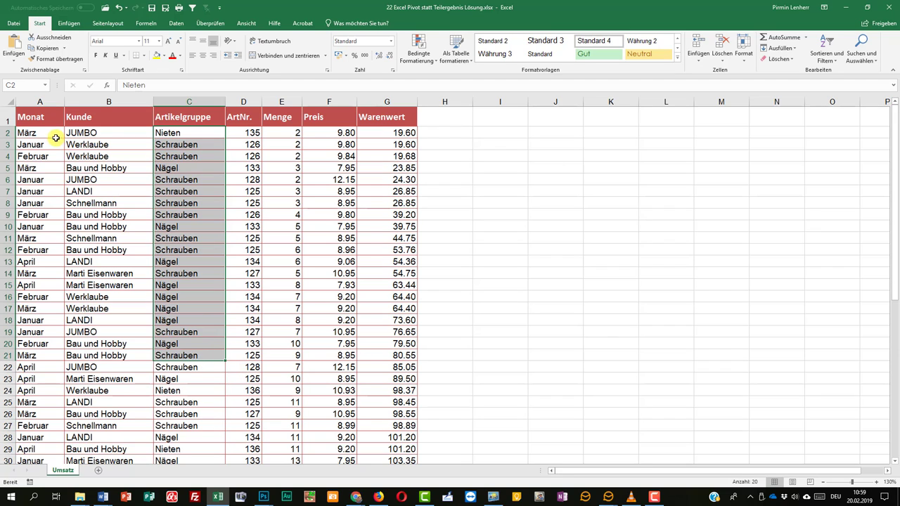
drag(48, 133, 36, 308)
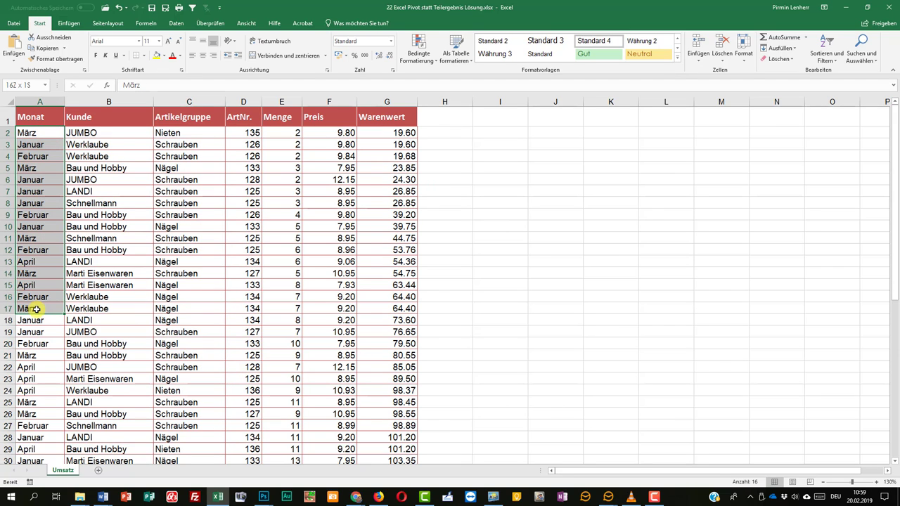
drag(35, 309, 35, 309)
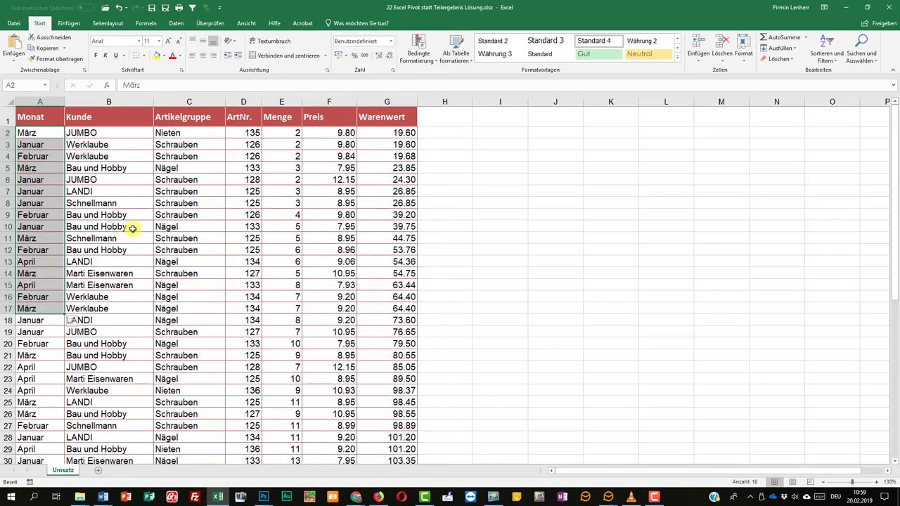
click(133, 228)
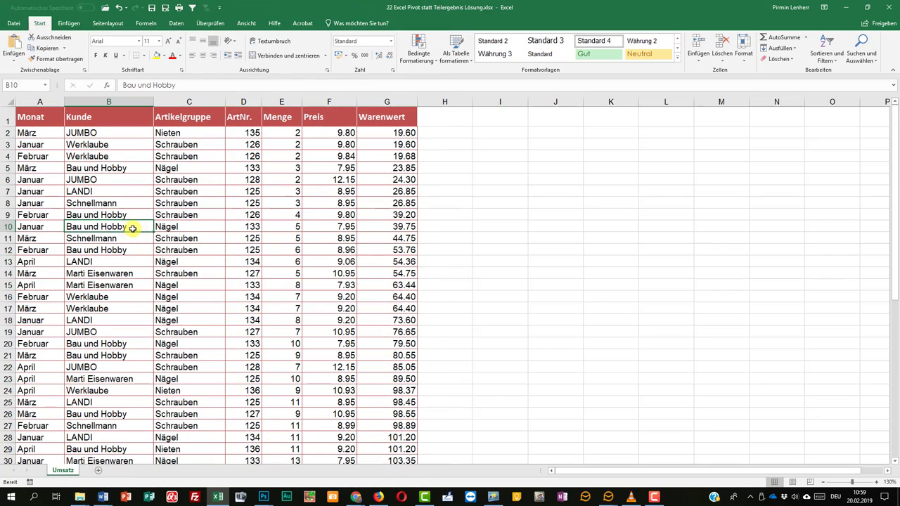
- Create a PivotTable from Umsatz!$A$1:$G$53 on a new worksheet
click(70, 23)
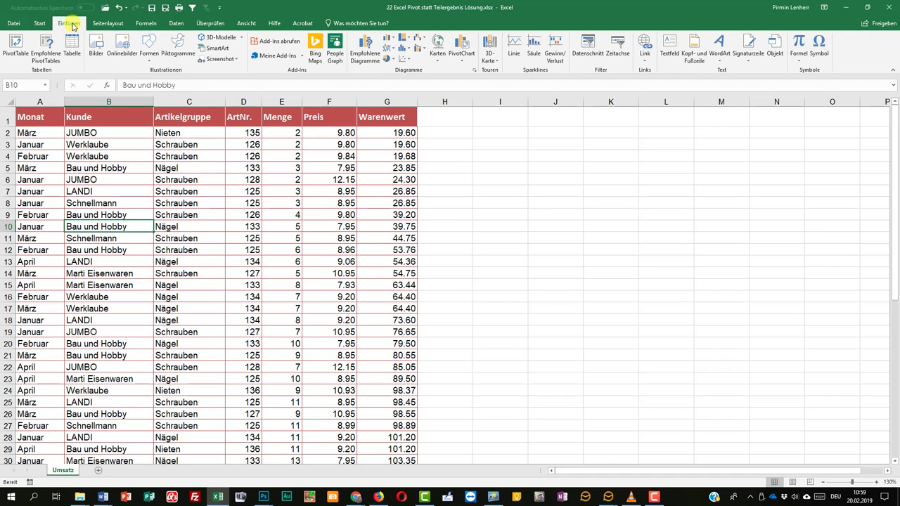
click(17, 53)
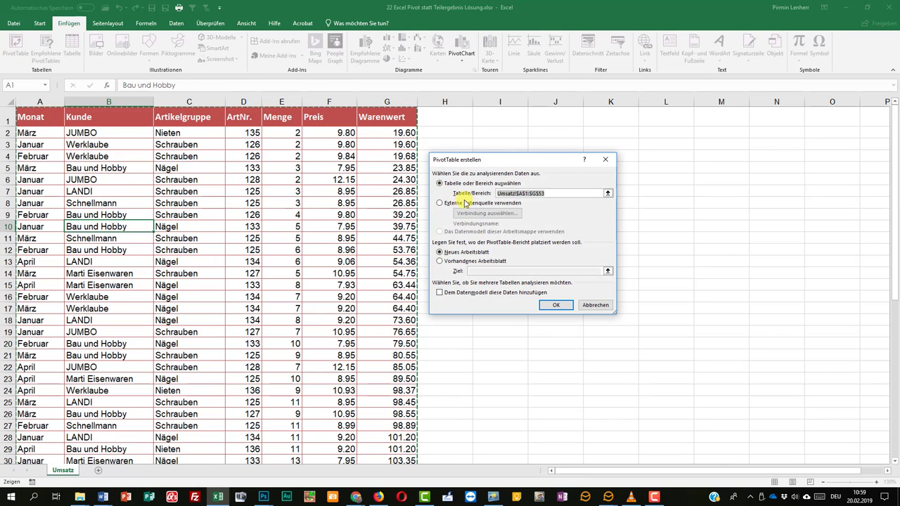
drag(498, 161, 517, 165)
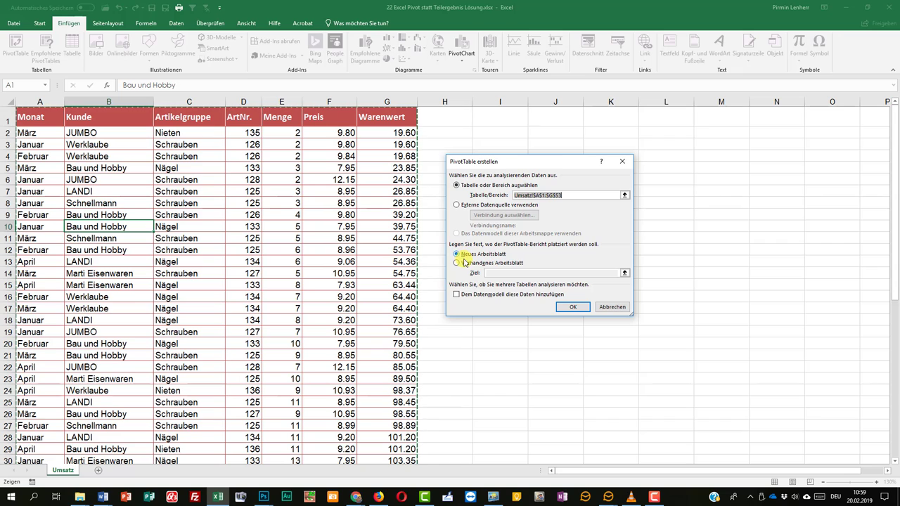
click(573, 308)
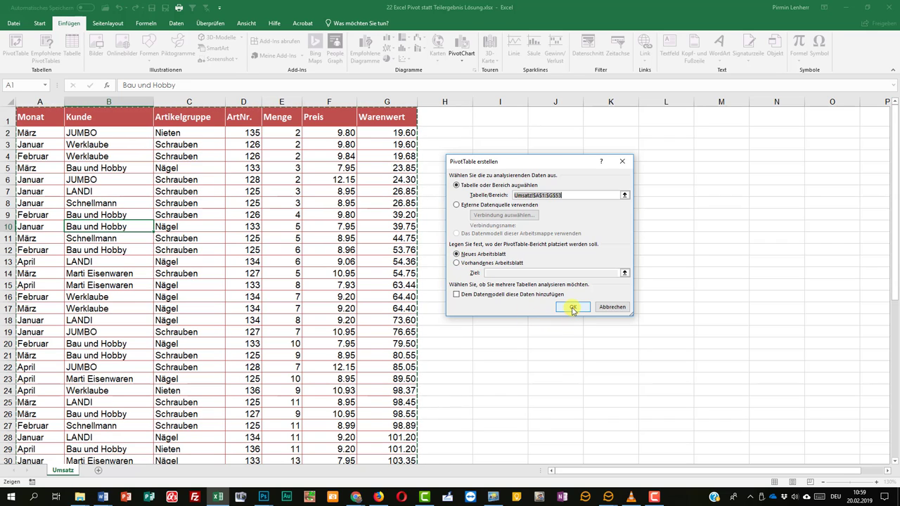
click(573, 308)
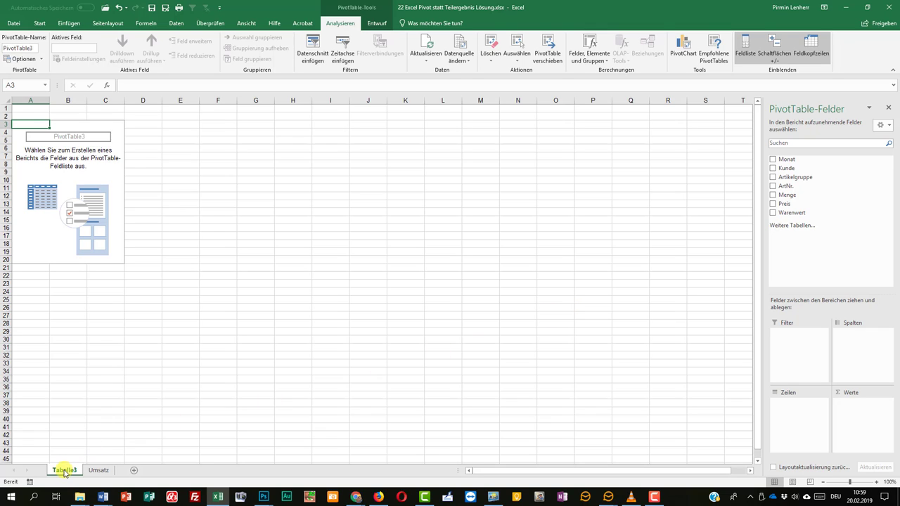
- Place the Tabelle3 tab after Umsatz, review the Umsatz headers, and return to Tabelle3
drag(64, 473, 110, 463)
drag(116, 471, 114, 471)
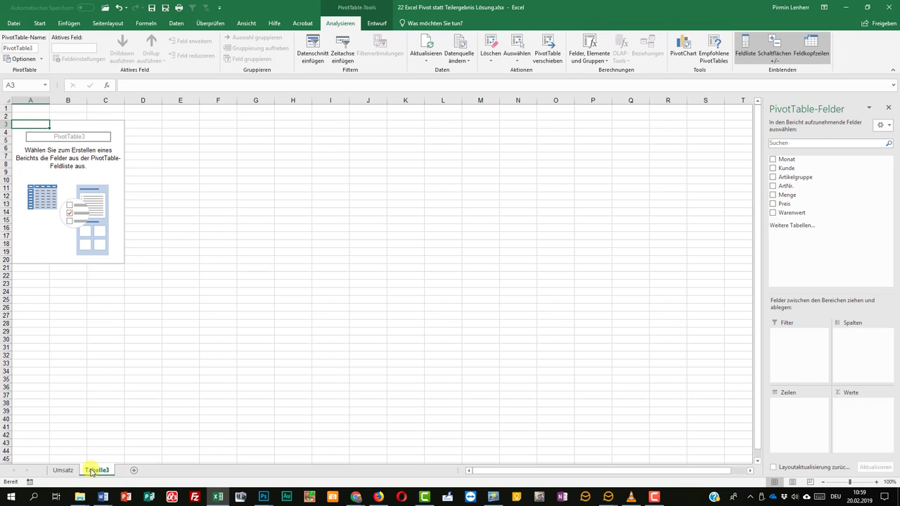
click(63, 470)
drag(44, 117, 382, 119)
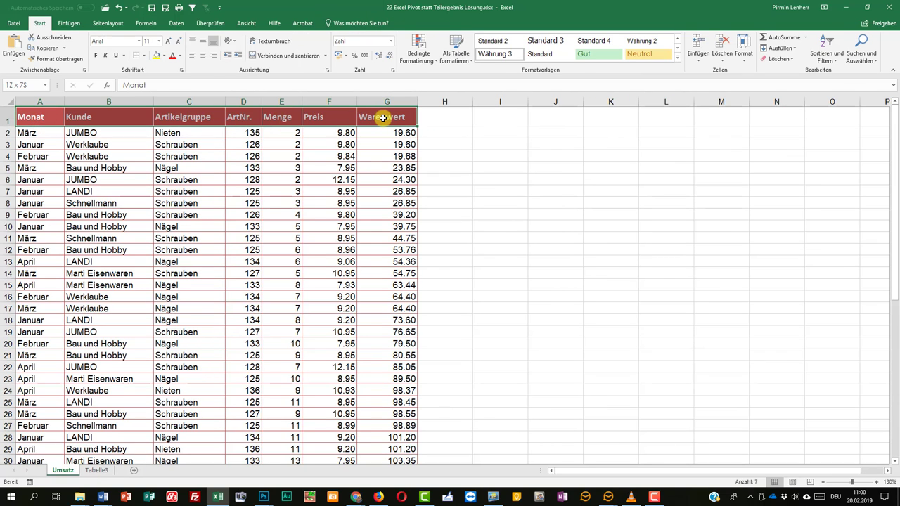
click(98, 471)
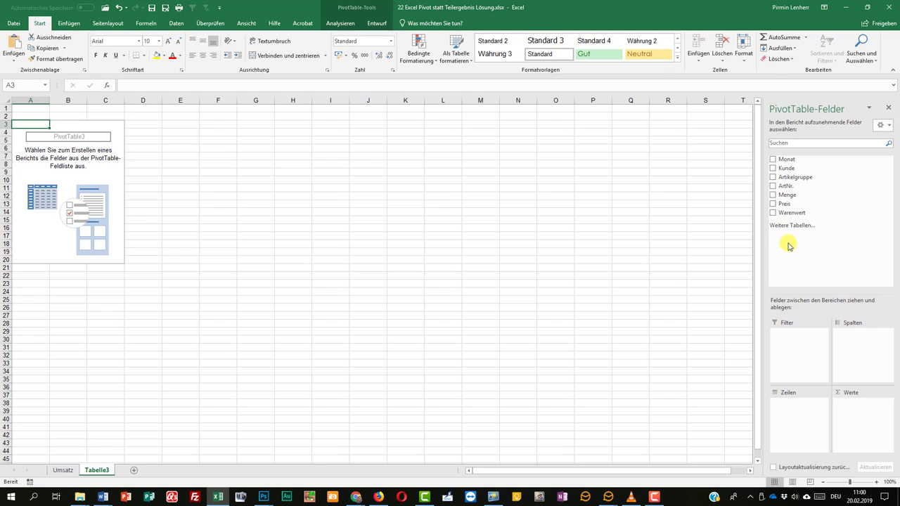
- Try summing Warenwert per Kunde (total 5728.81), then remove Kunde and Warenwert again
click(773, 170)
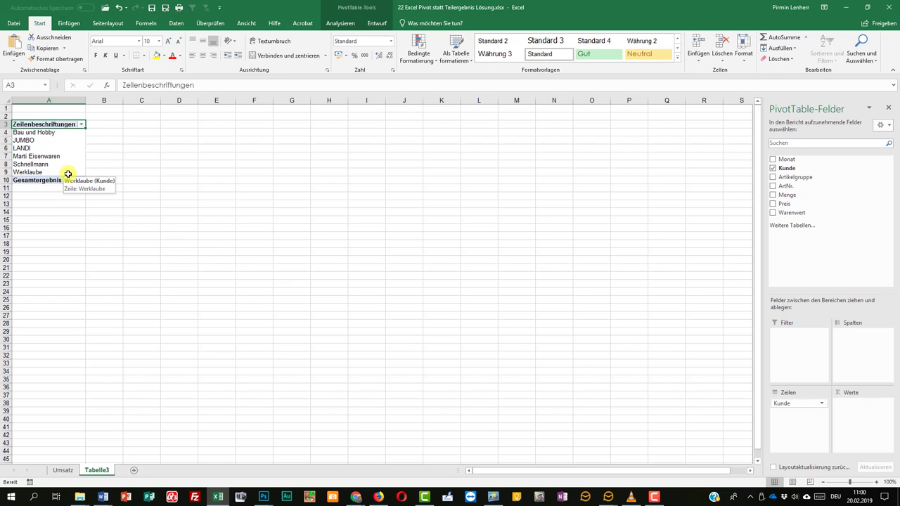
click(773, 213)
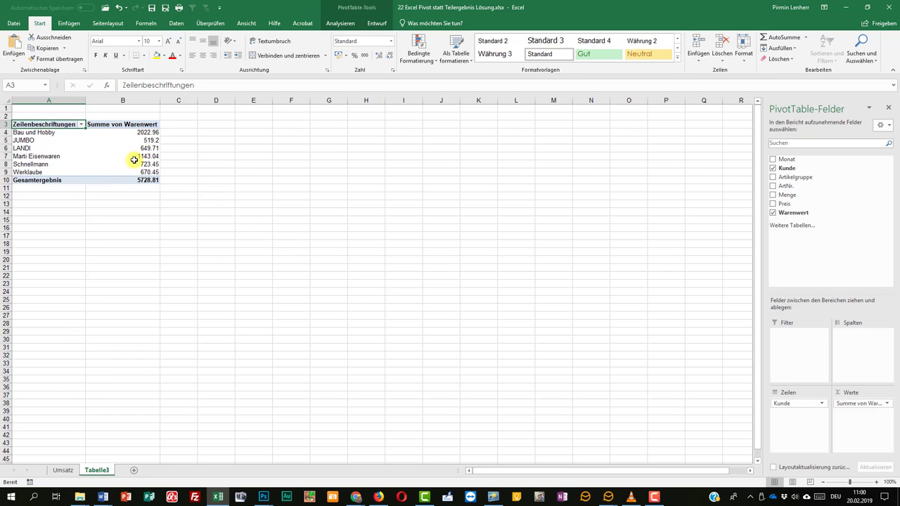
click(155, 132)
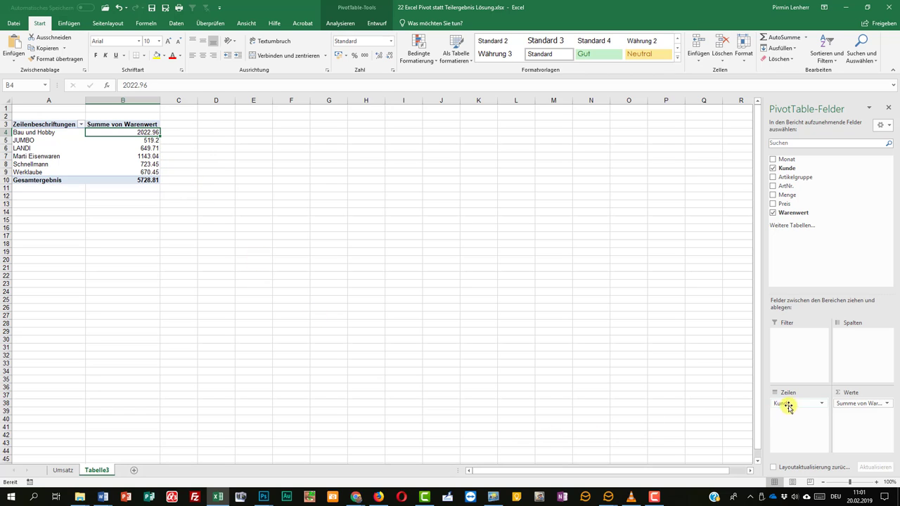
drag(795, 403, 688, 385)
mouse_move(861, 403)
mouse_down()
mouse_move(696, 398)
mouse_move(701, 406)
mouse_up()
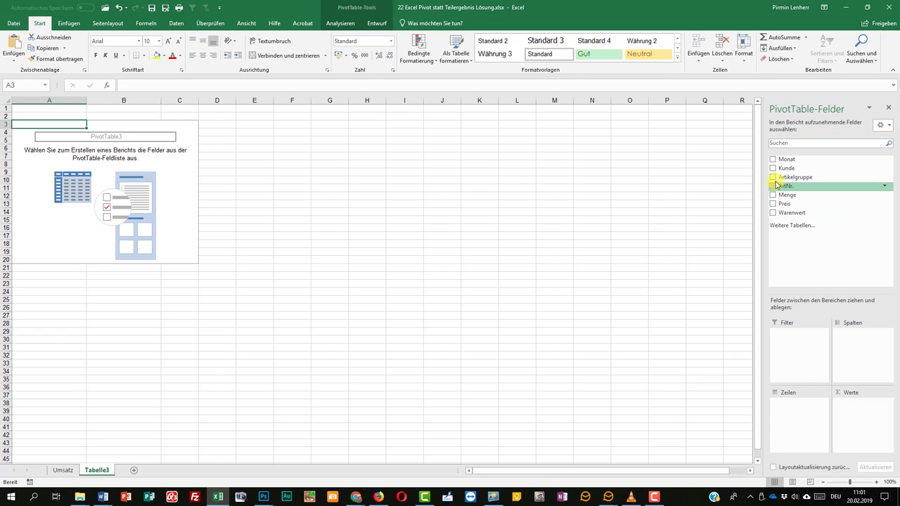
- Sum Warenwert per Artikelgruppe: Nägel 1545.01, Nieten 531.47, Schrauben 3652.33
drag(794, 177, 797, 407)
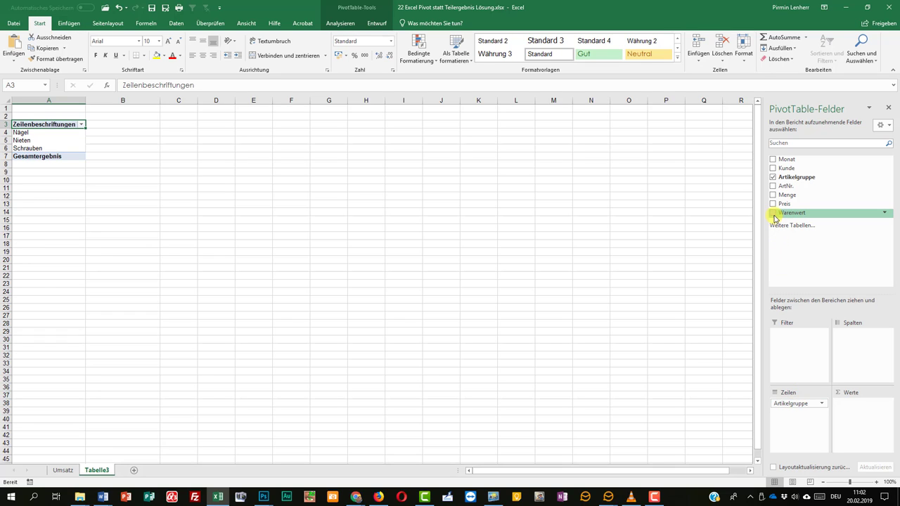
mouse_move(774, 217)
mouse_down()
mouse_move(817, 286)
mouse_move(853, 406)
mouse_up()
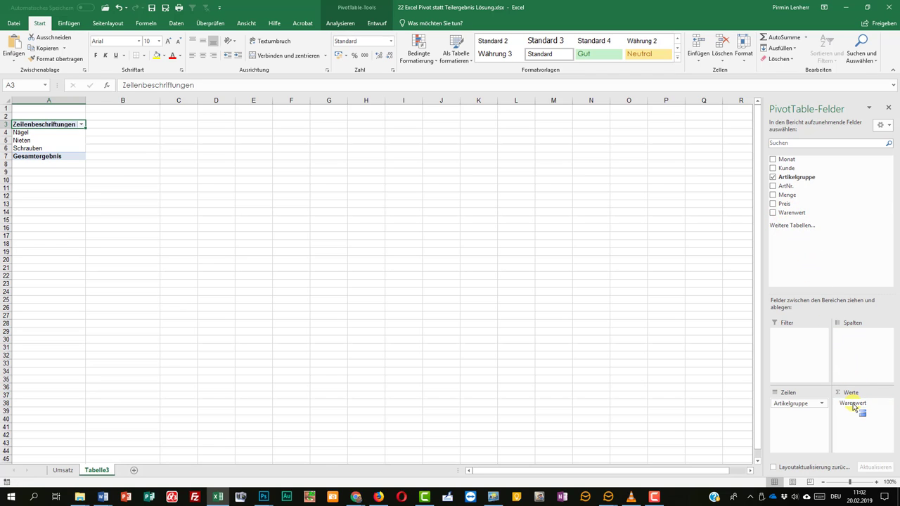
click(62, 133)
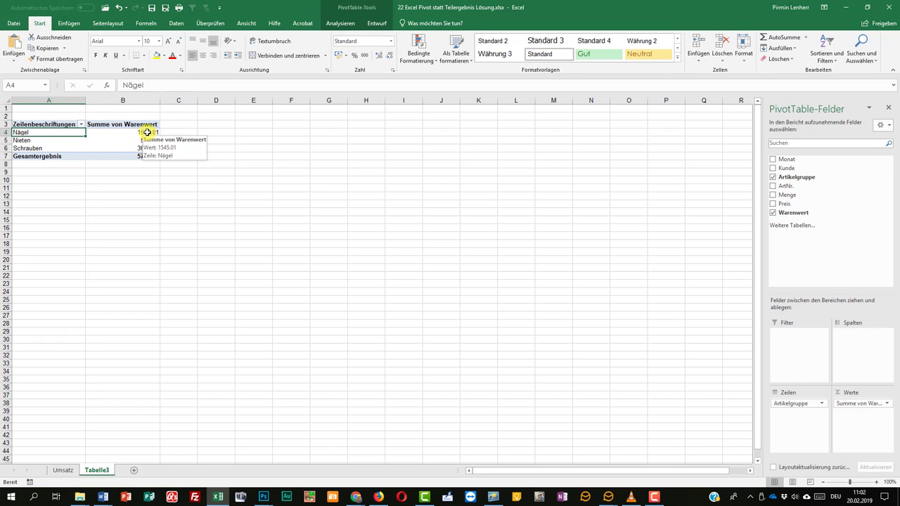
click(146, 132)
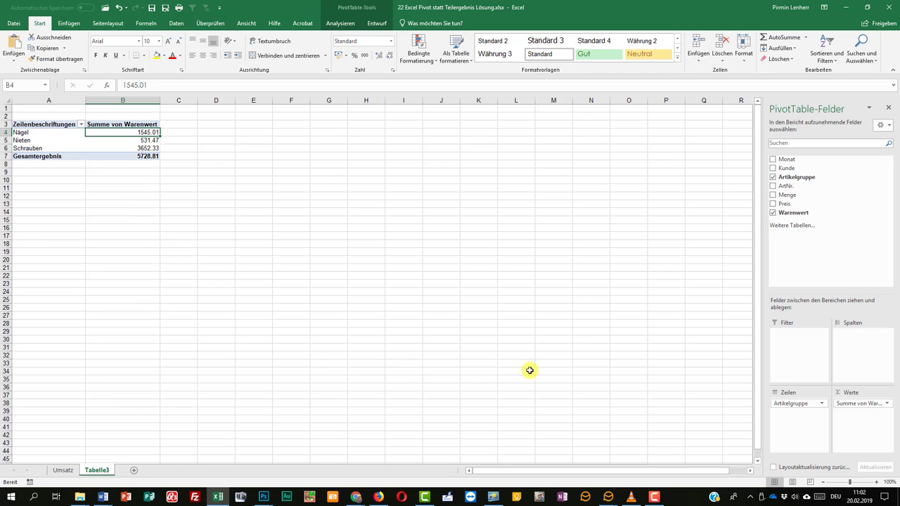
- Add a second Warenwert column set to Anzahl: Nägel 17, Nieten 5, Schrauben 30
drag(787, 215, 862, 412)
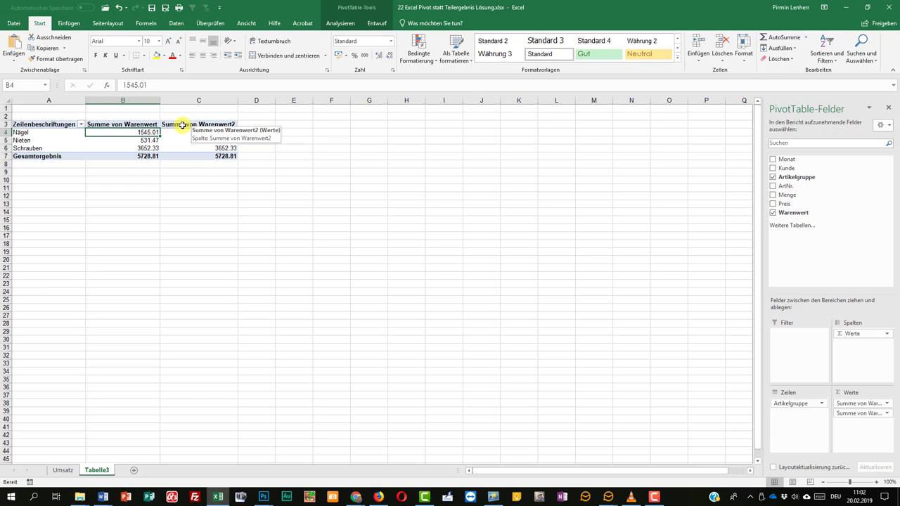
right_click(182, 126)
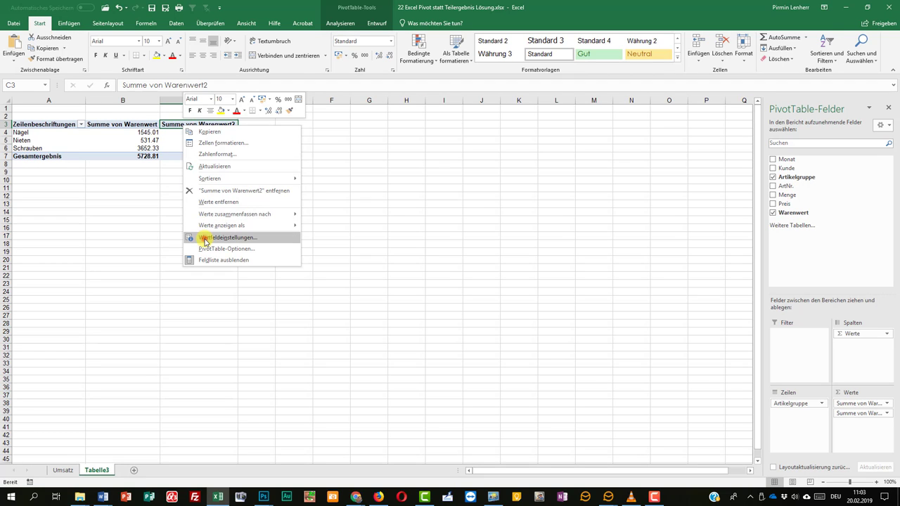
click(205, 239)
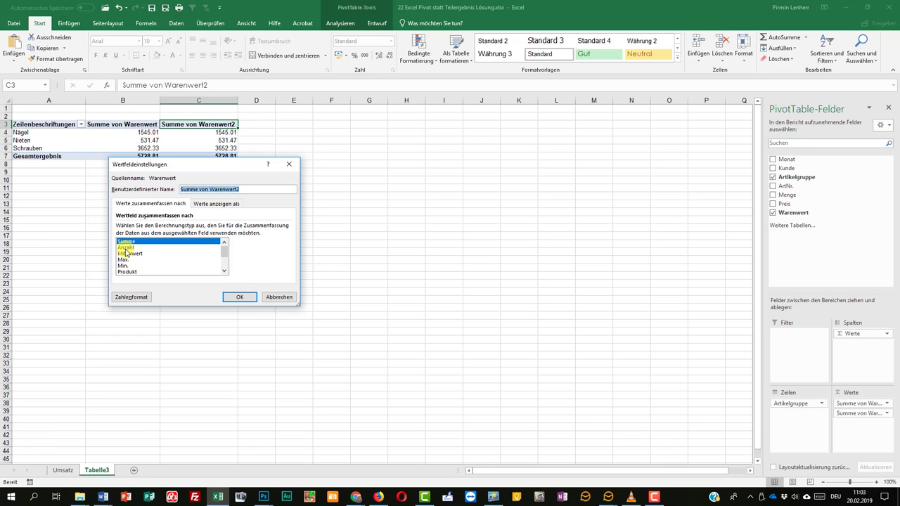
click(126, 248)
click(241, 298)
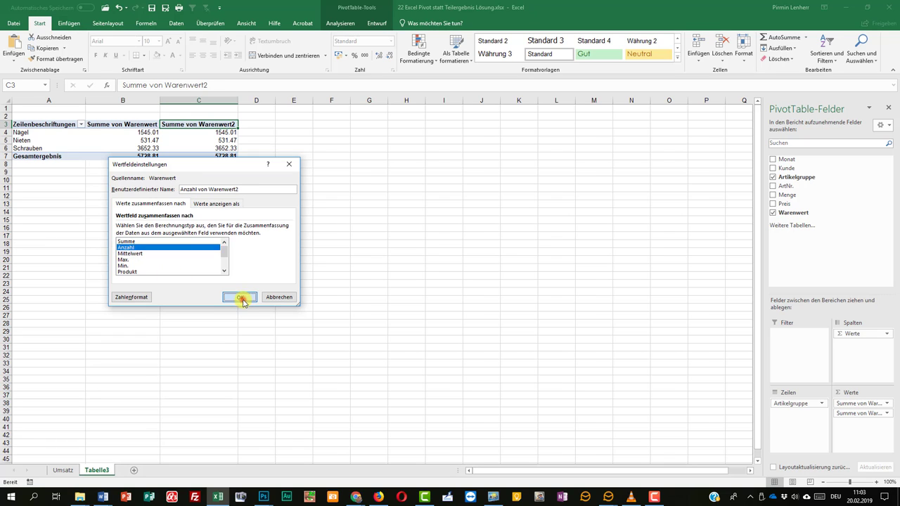
click(213, 132)
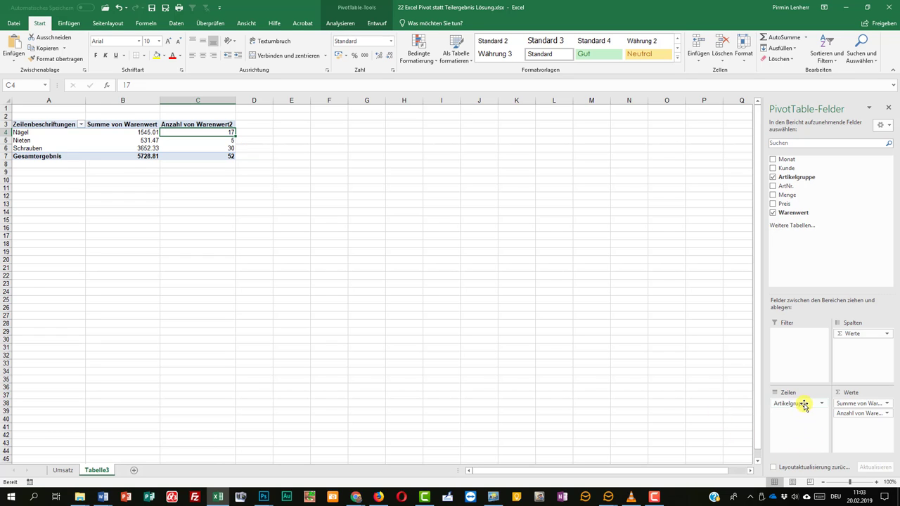
- Clear the PivotTable, then sum Preis per Artikelgruppe (Nägel 145.67, Nieten 50.75, Schrauben 303)
drag(802, 402, 701, 395)
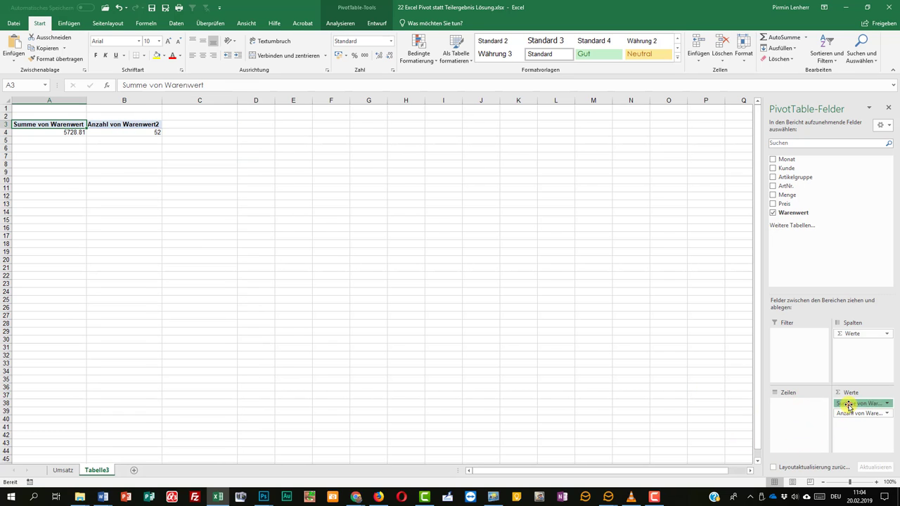
drag(861, 403, 705, 396)
drag(859, 403, 666, 392)
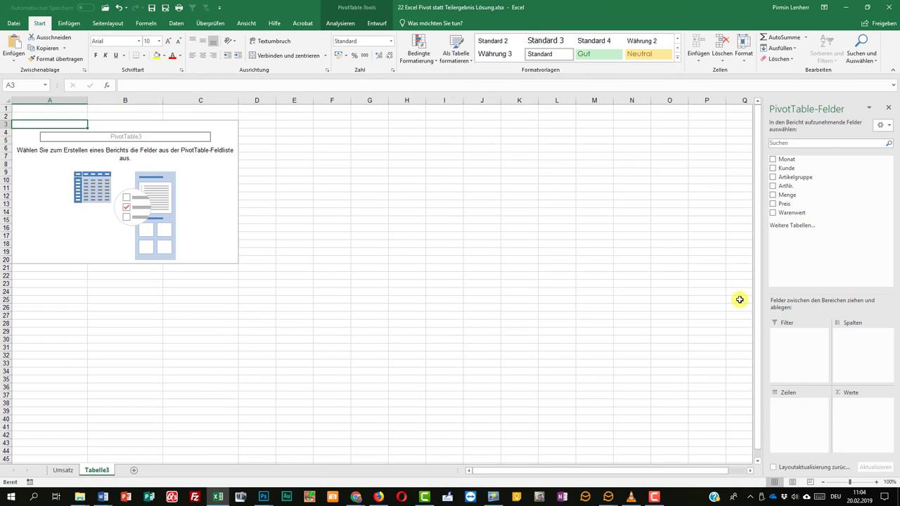
click(773, 178)
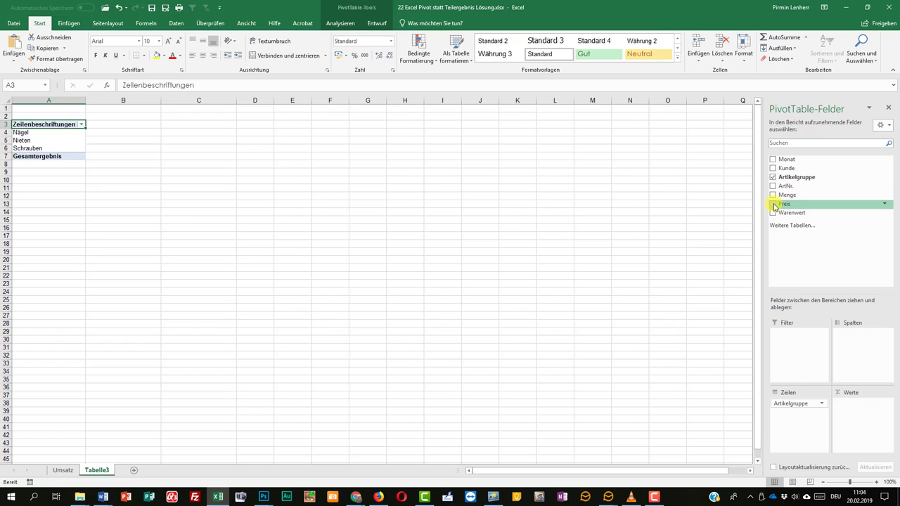
click(773, 205)
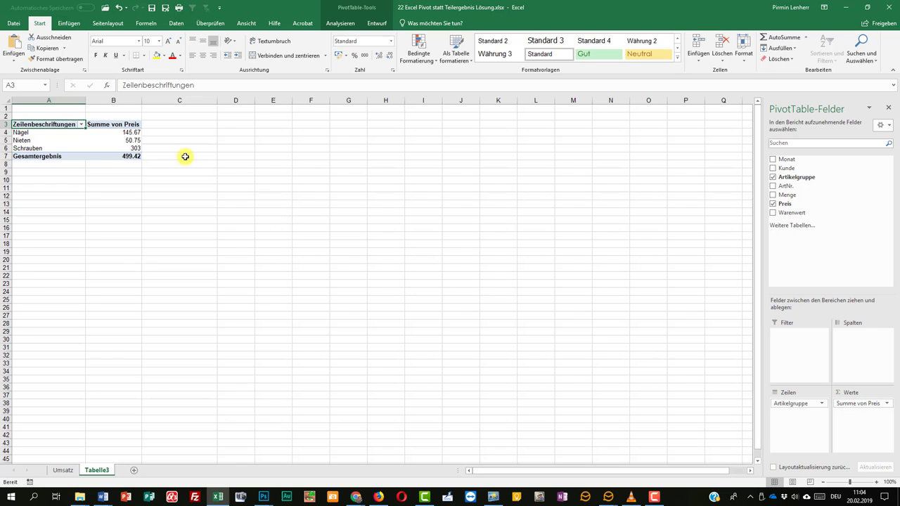
- Change the Preis value field to Mittelwert, giving a 9.604230769 overall average
right_click(110, 124)
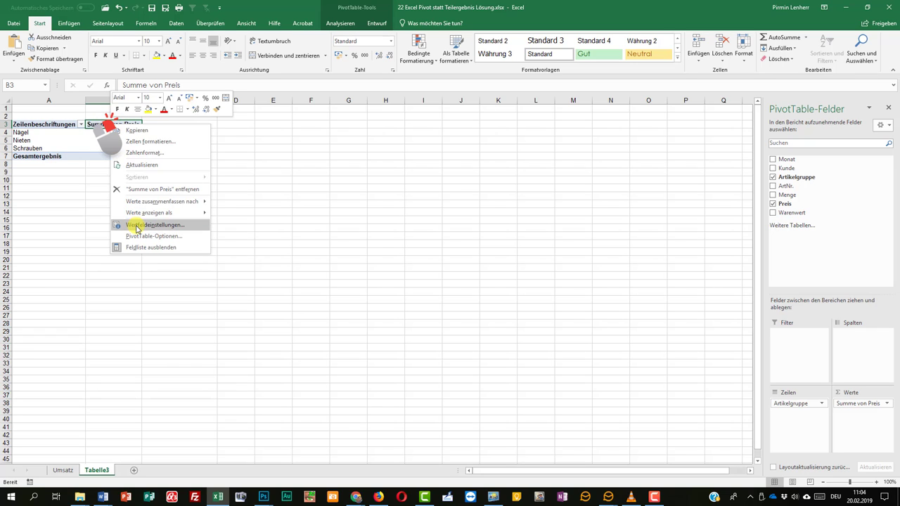
click(137, 225)
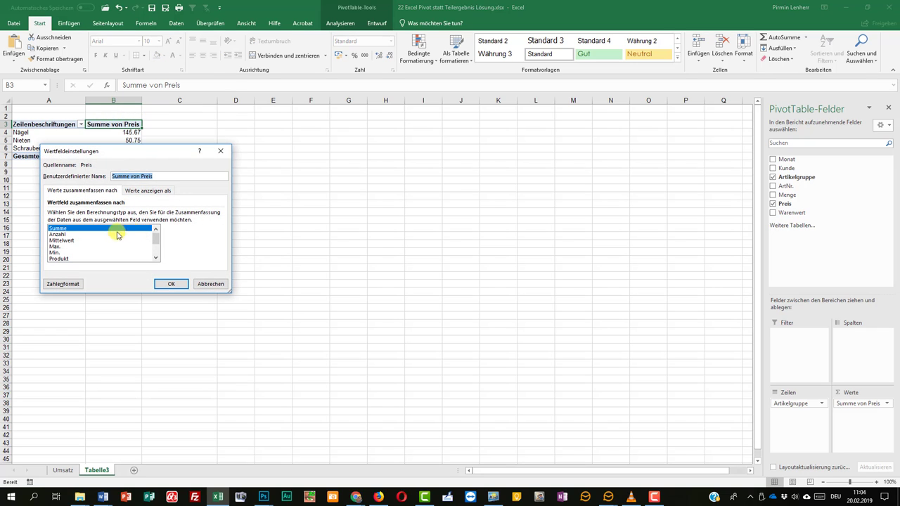
click(68, 241)
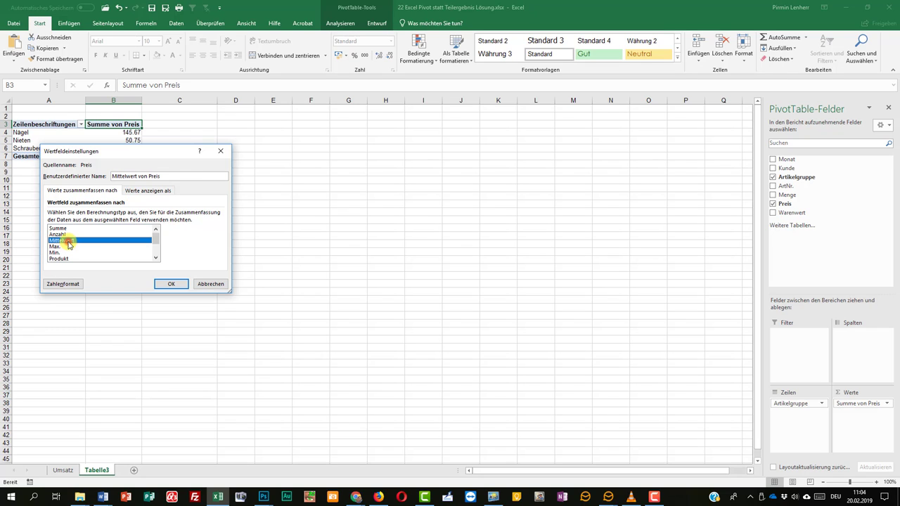
click(173, 285)
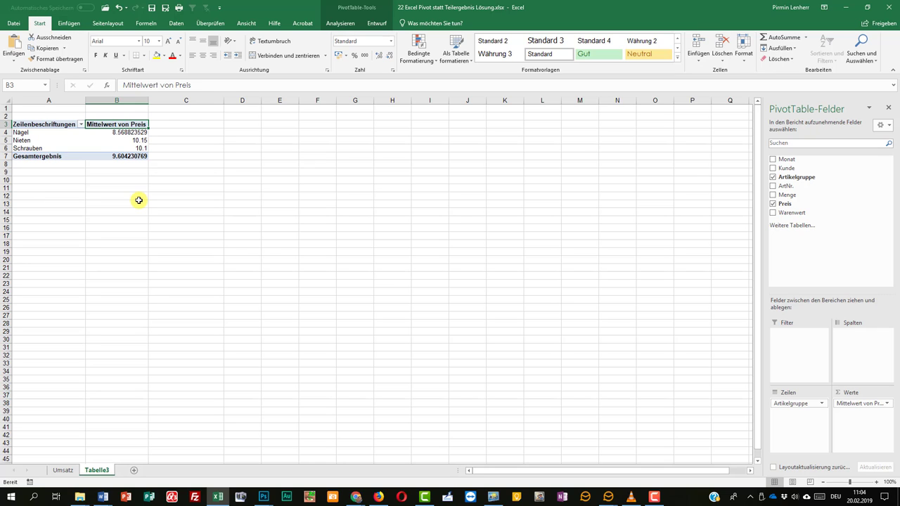
- Format Mittelwert von Preis as Zahl with 2 decimals (Nägel 8.57, total 9.60)
right_click(123, 124)
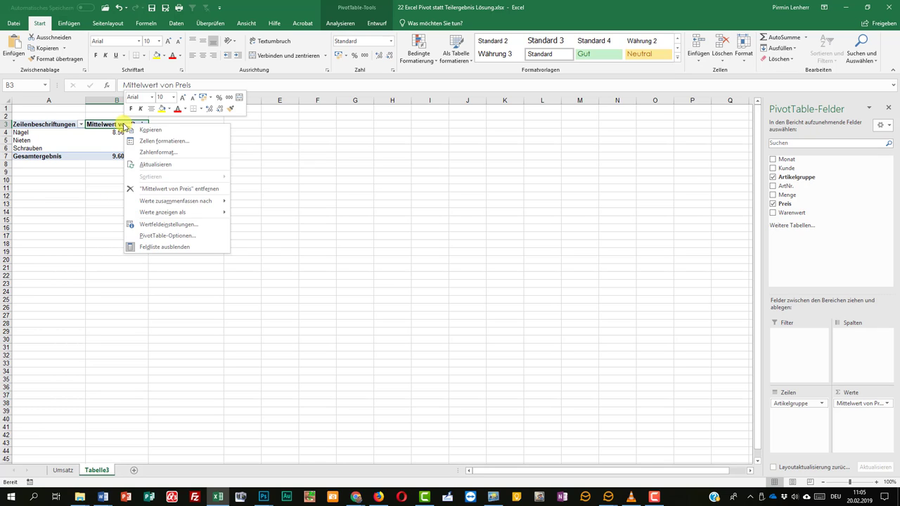
click(147, 225)
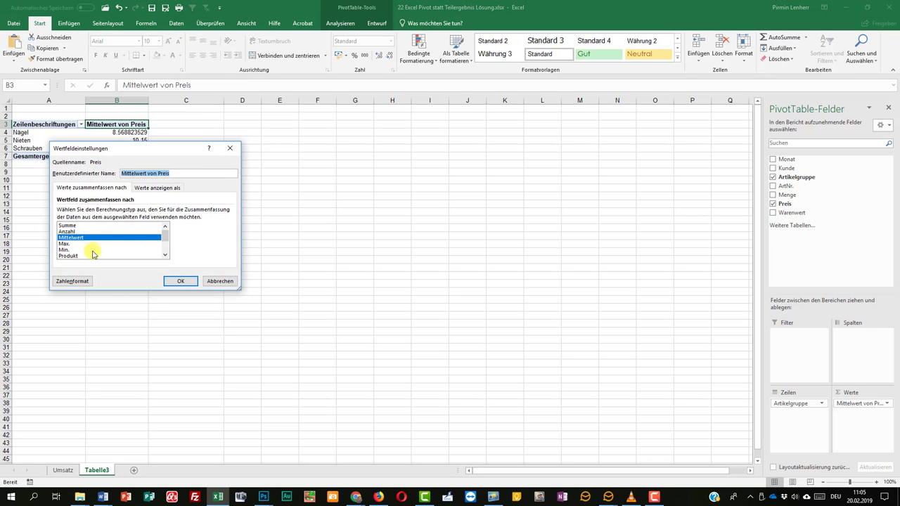
click(79, 281)
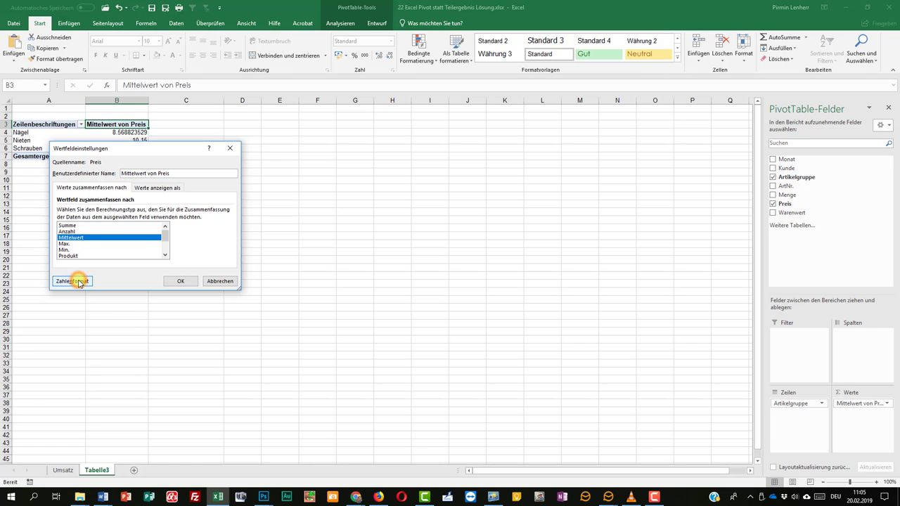
click(25, 156)
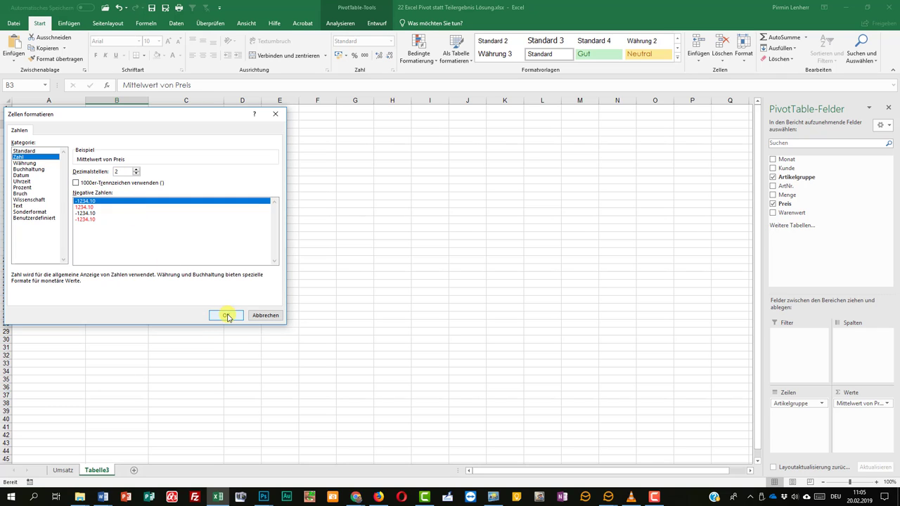
click(227, 315)
click(184, 284)
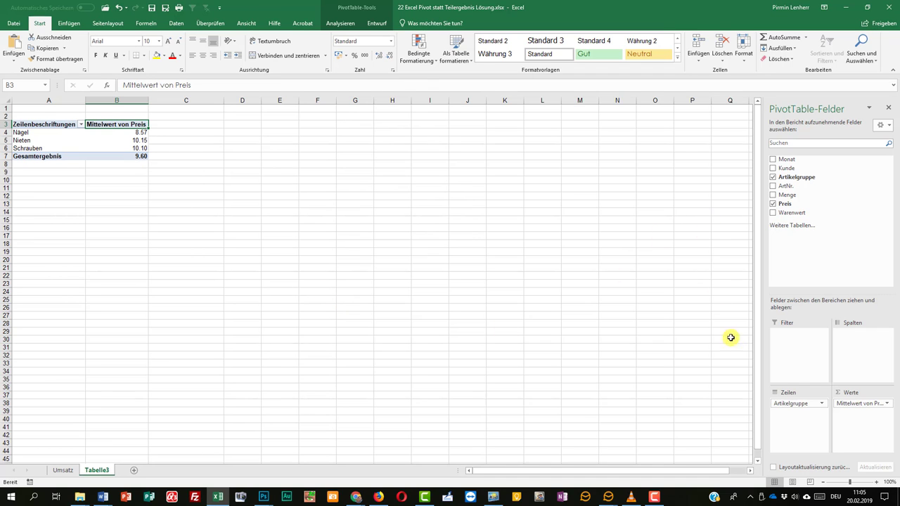
- Clear Artikelgruppe and average Preis, then sum Warenwert by Monat
drag(793, 405, 693, 398)
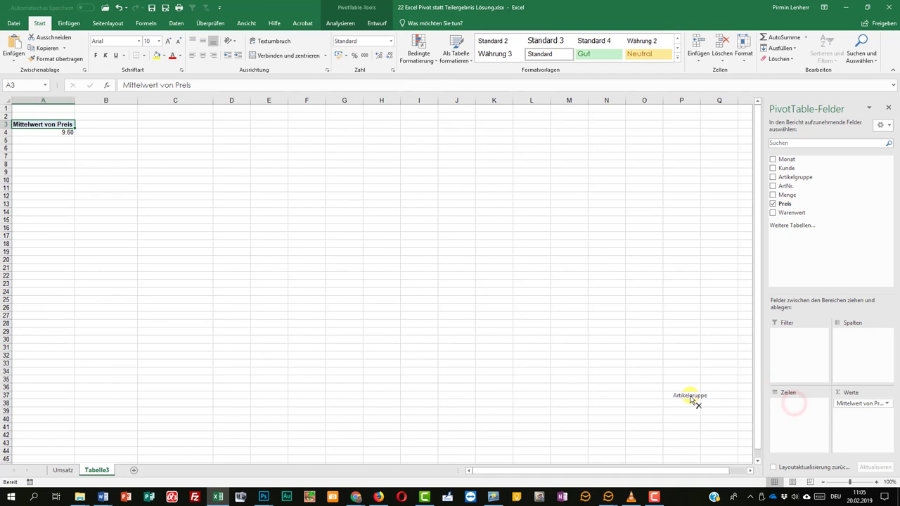
drag(856, 413, 693, 398)
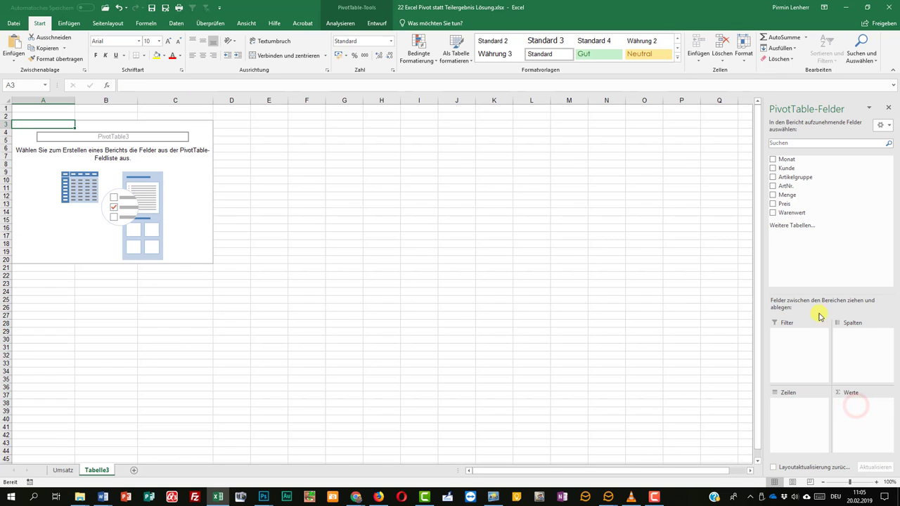
click(773, 159)
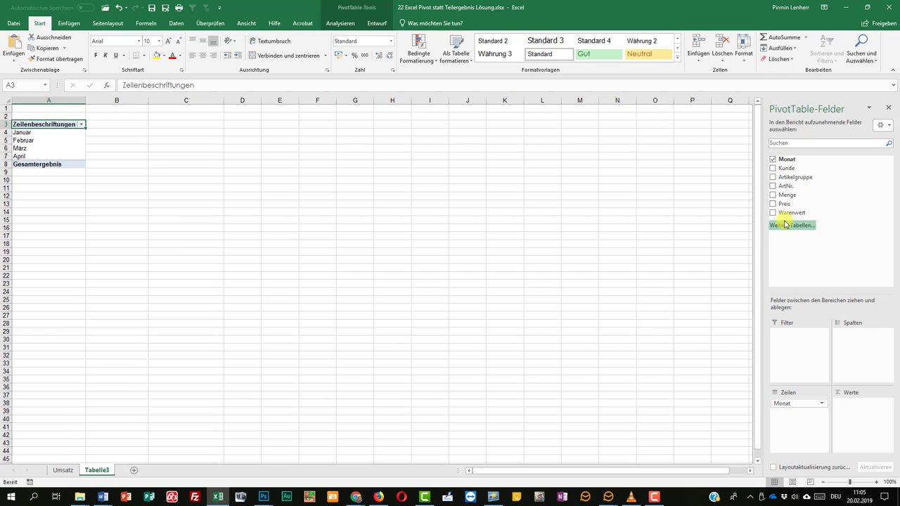
drag(782, 214, 853, 406)
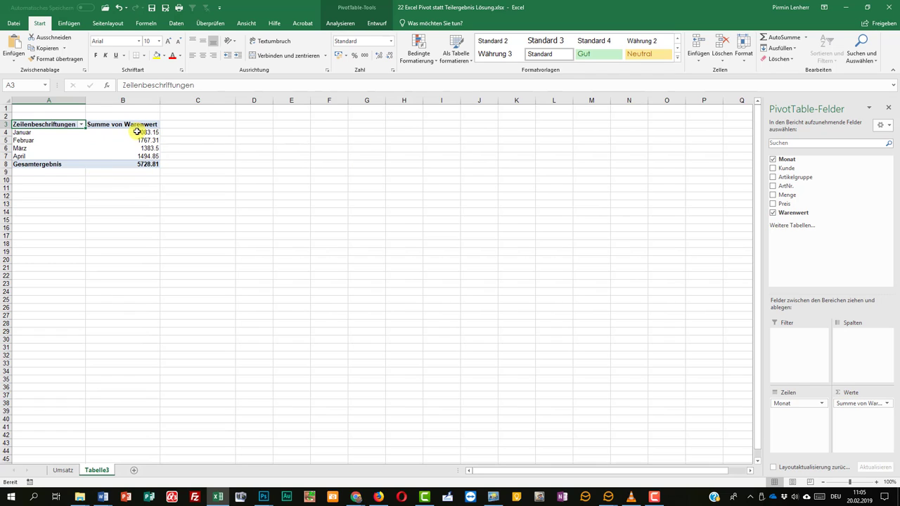
- Break each month down by Kunde, e.g. Januar 1083.15, Februar 1767.31
mouse_move(137, 132)
click(774, 168)
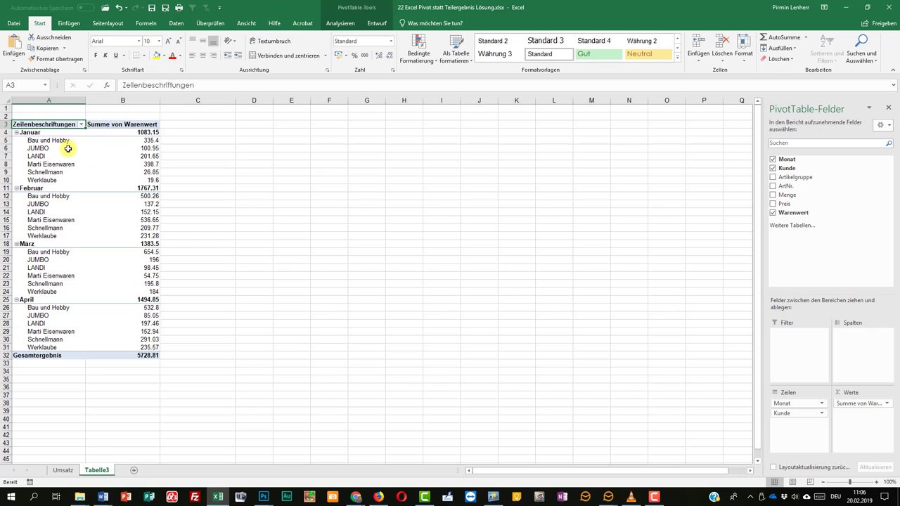
click(152, 141)
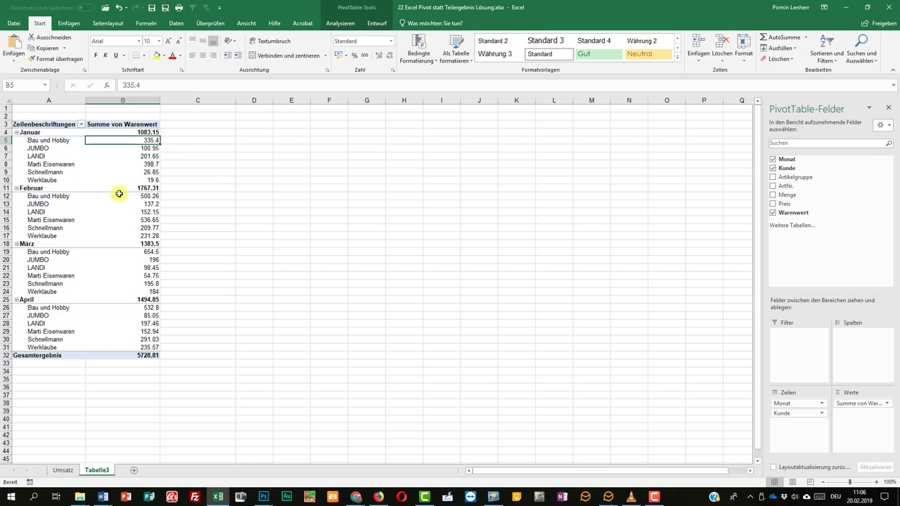
click(50, 204)
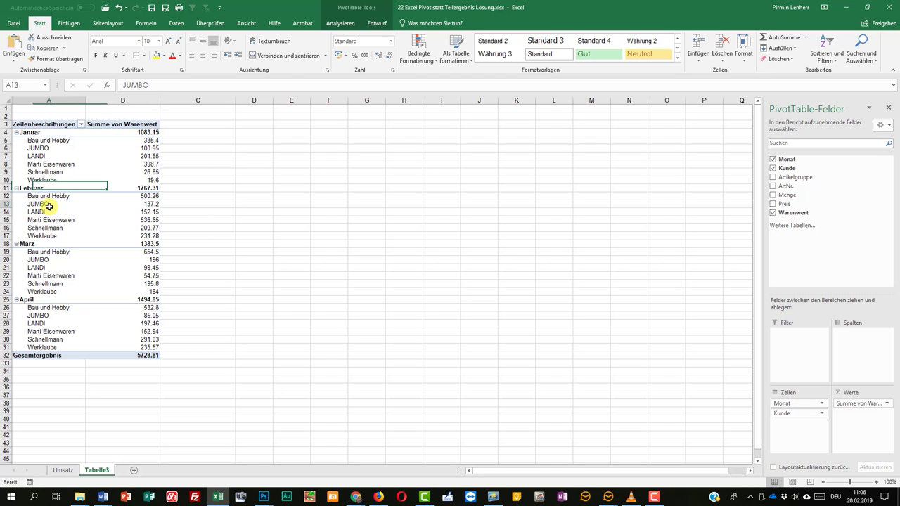
click(144, 204)
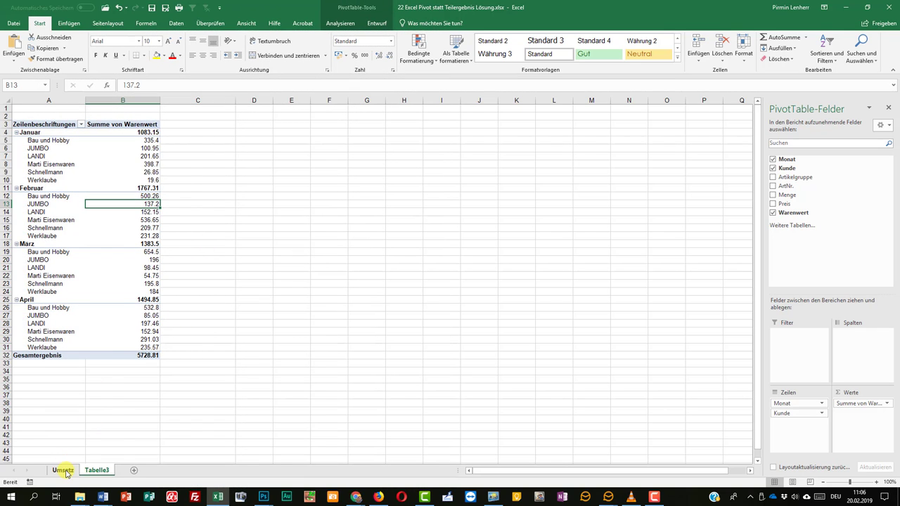
- Set Menge in Umsatz E6 (Januar, JUMBO) to 200, making Warenwert 2430.00, then return to Tabelle3
click(65, 471)
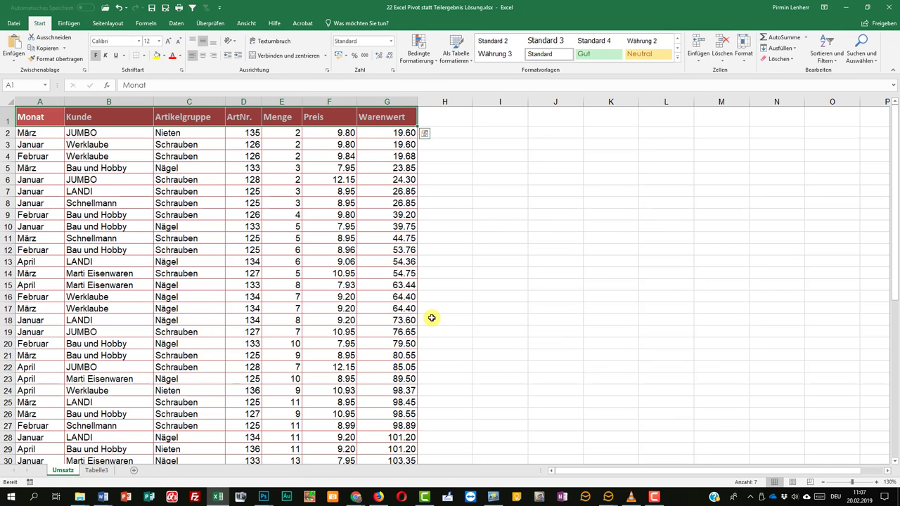
click(210, 179)
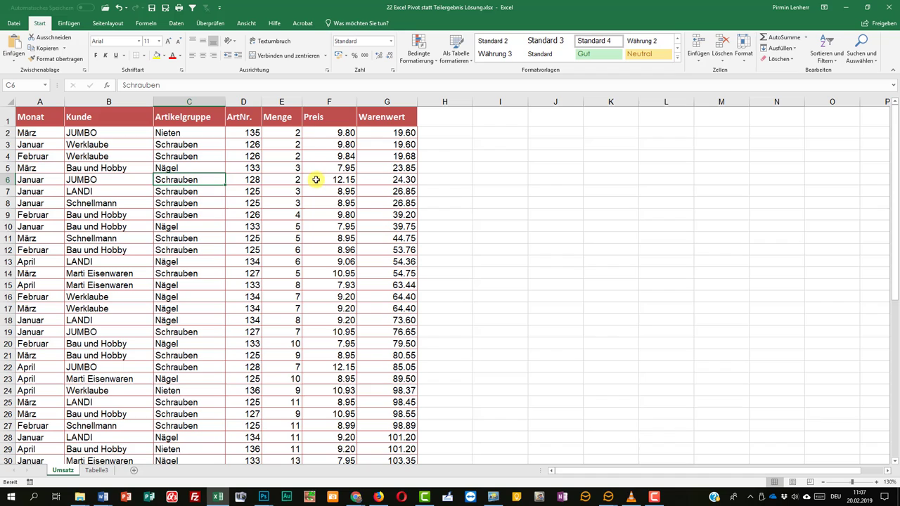
click(292, 179)
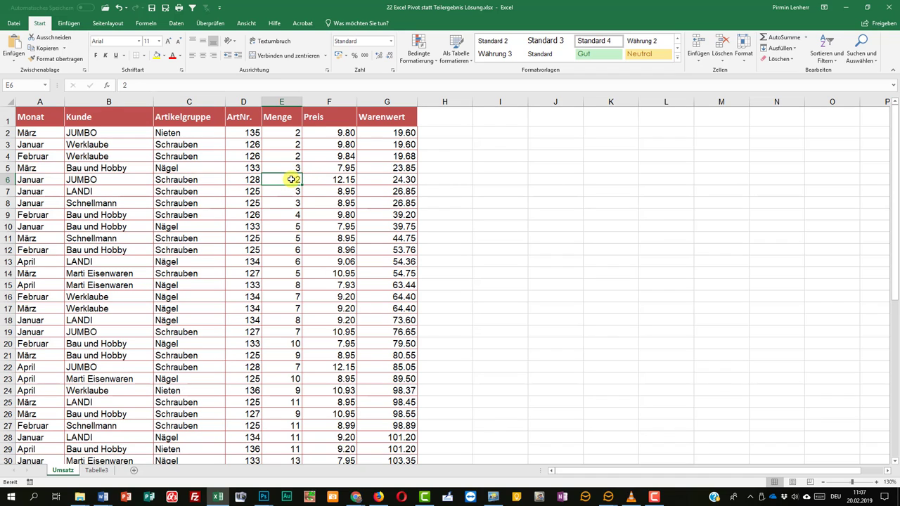
text(200)
key(Return)
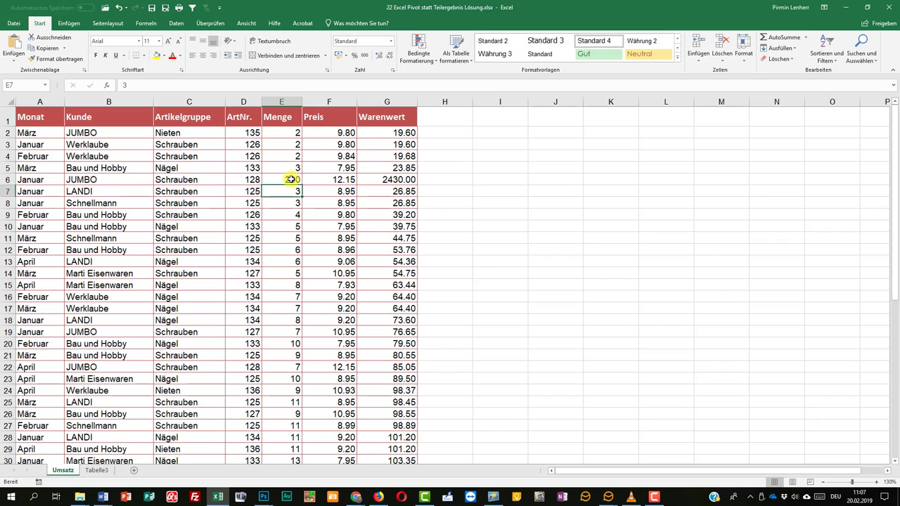
click(398, 180)
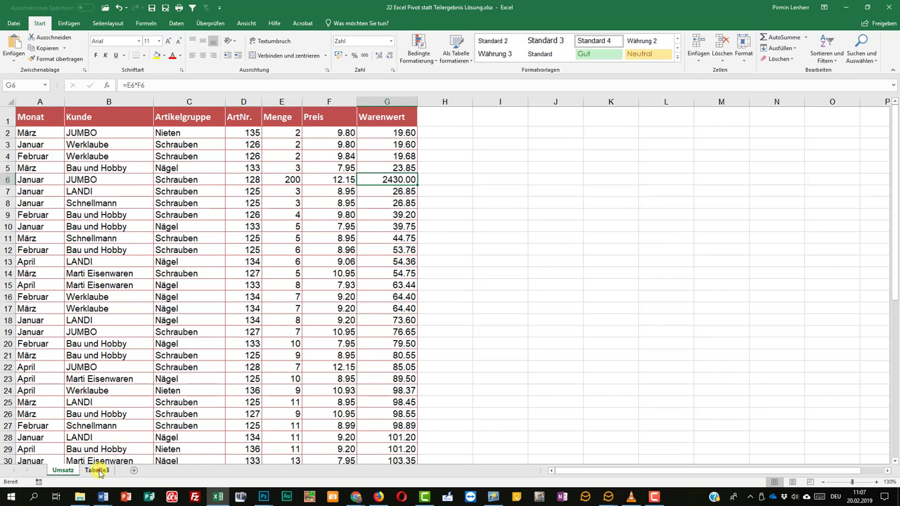
click(98, 470)
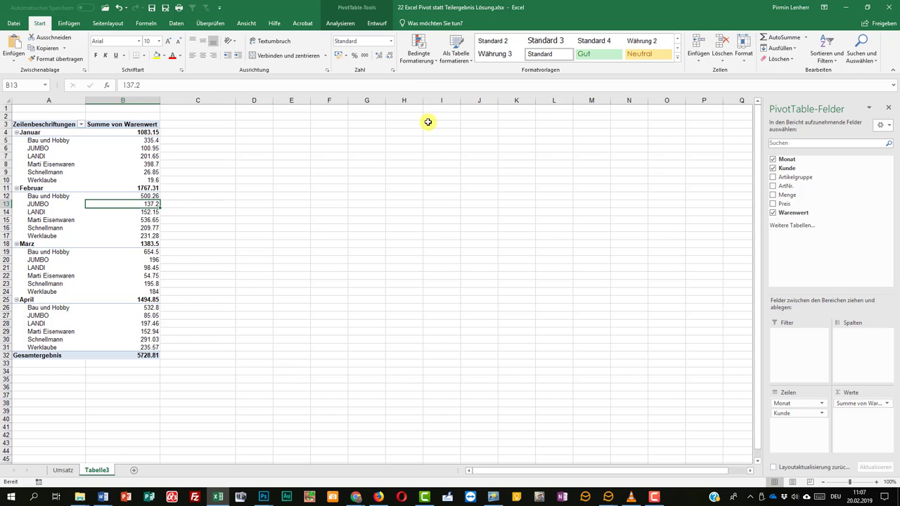
- Refresh the PivotTable so January JUMBO reads 2506.65 and the grand total 8134.51, then compare with the Umsatz sheet
click(340, 24)
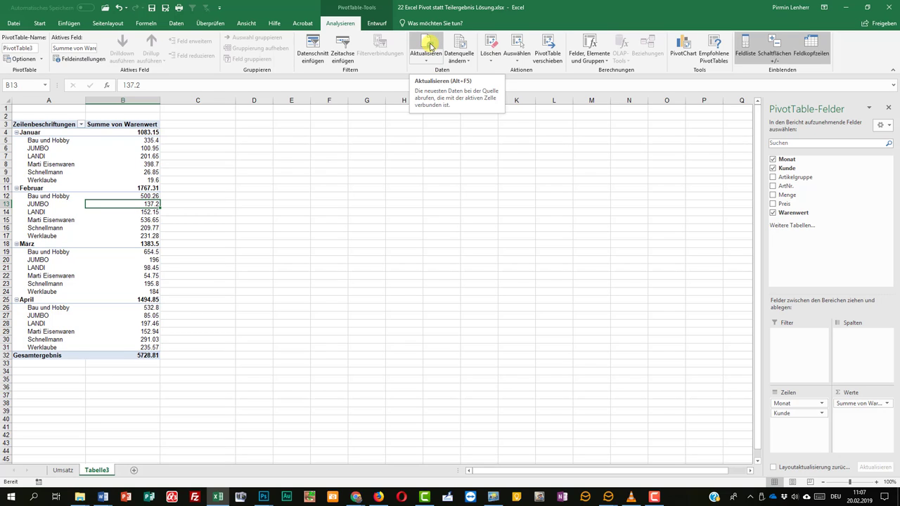
click(428, 44)
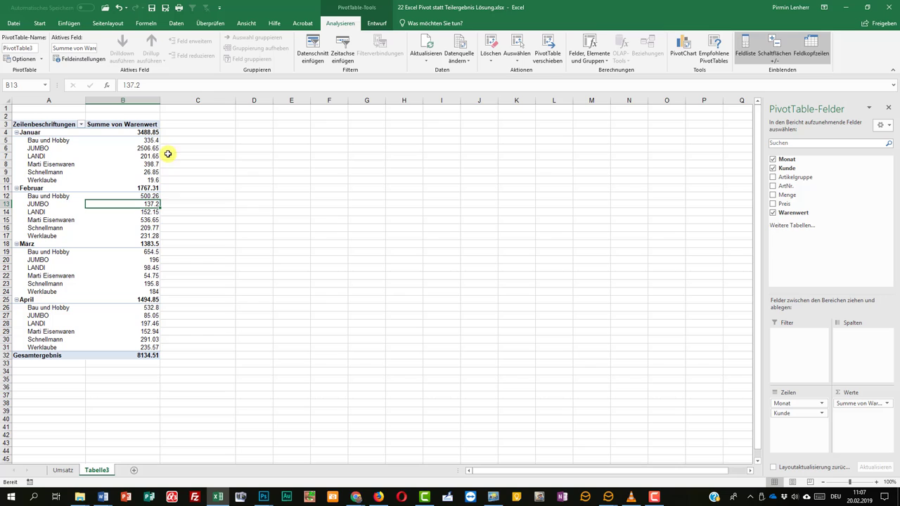
click(148, 148)
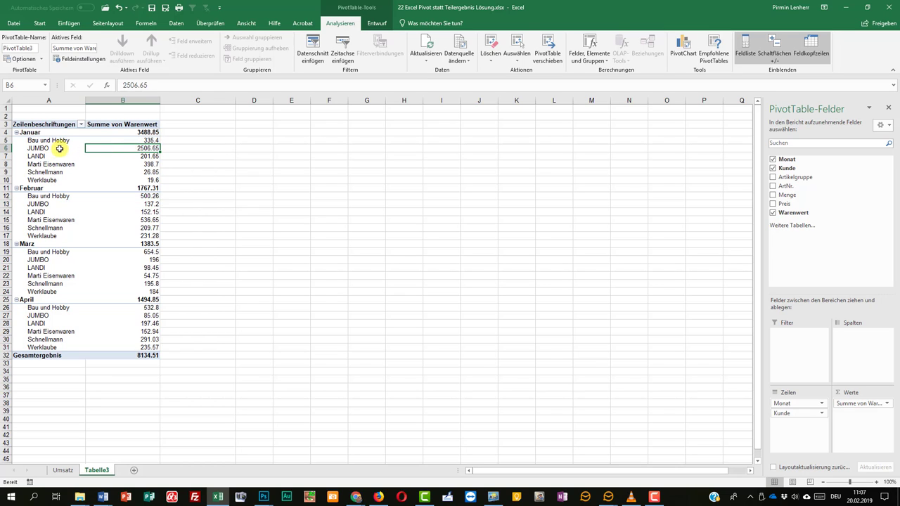
mouse_move(149, 146)
click(431, 55)
click(63, 470)
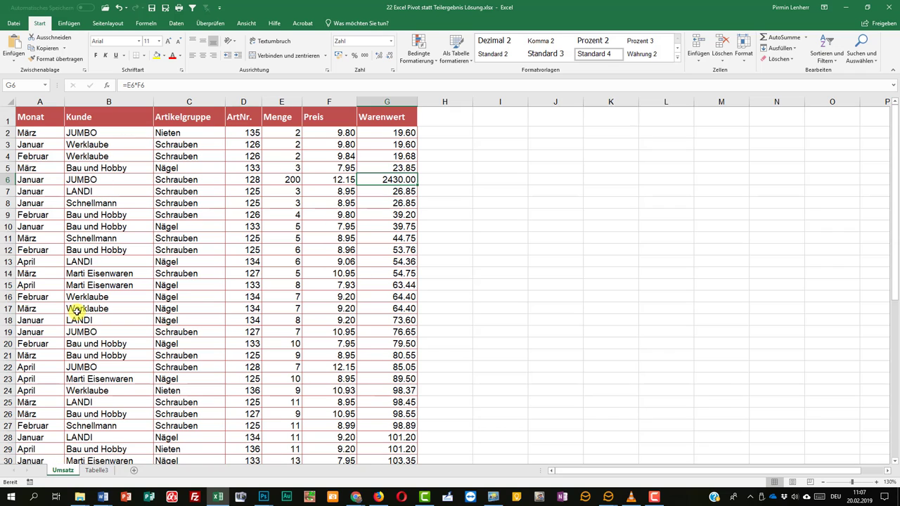
click(96, 470)
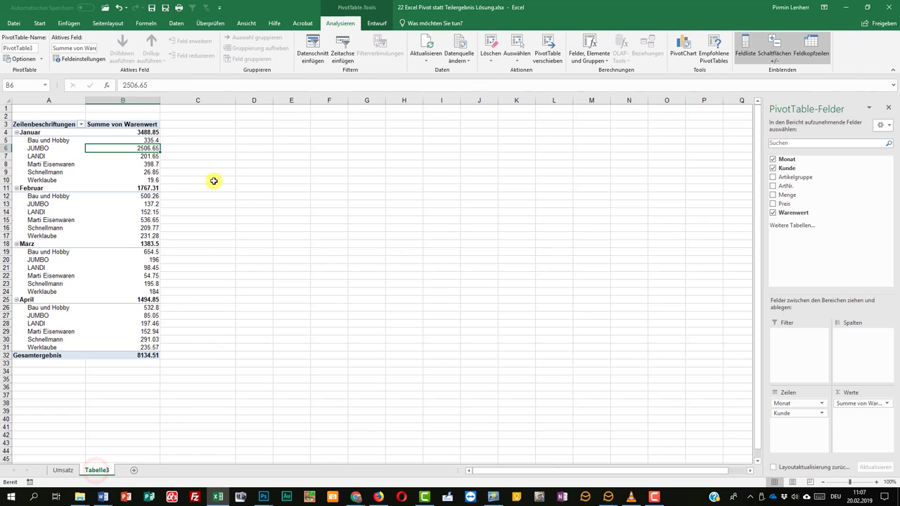